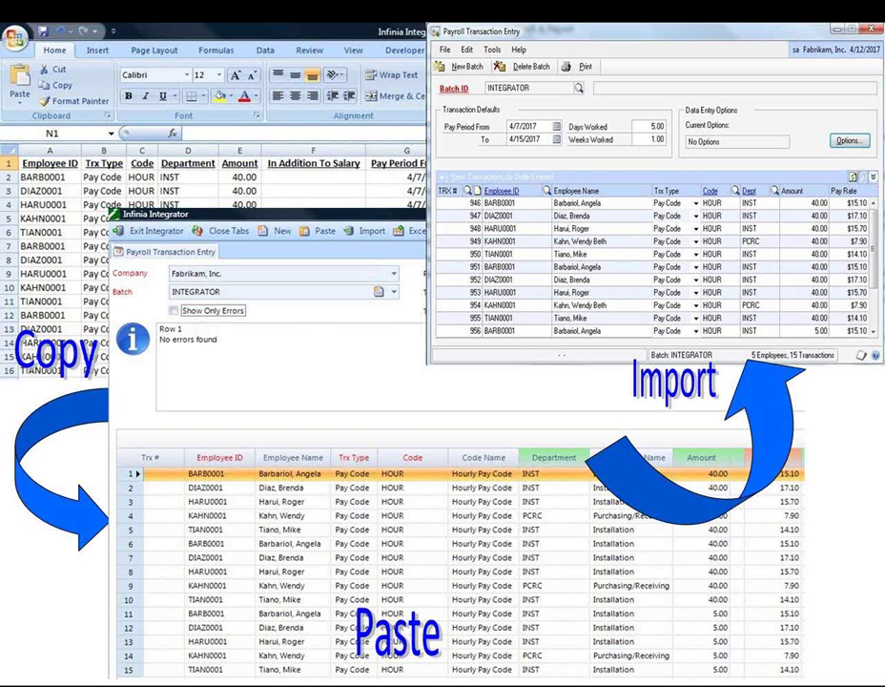
# Step: Bring the Infinia Integrator main window with its module panels to the front
pyautogui.hotkey('alt', 'Tab')
pyautogui.hotkey('alt', 'Tab')
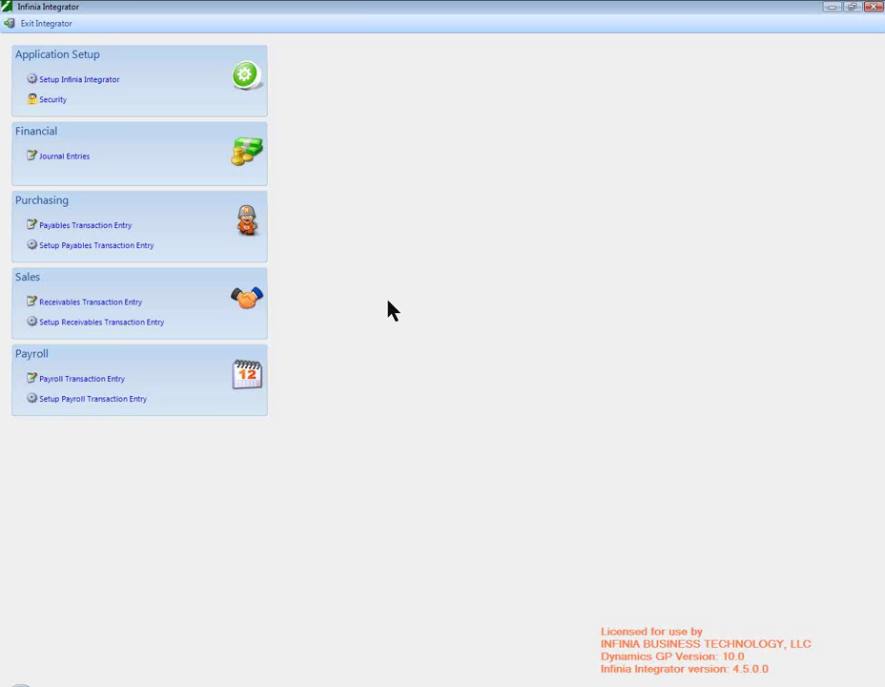
# Step: Review the Payroll Transaction Entry setup's required and optional import fields, including Pay Codes
pyautogui.click(131, 400)
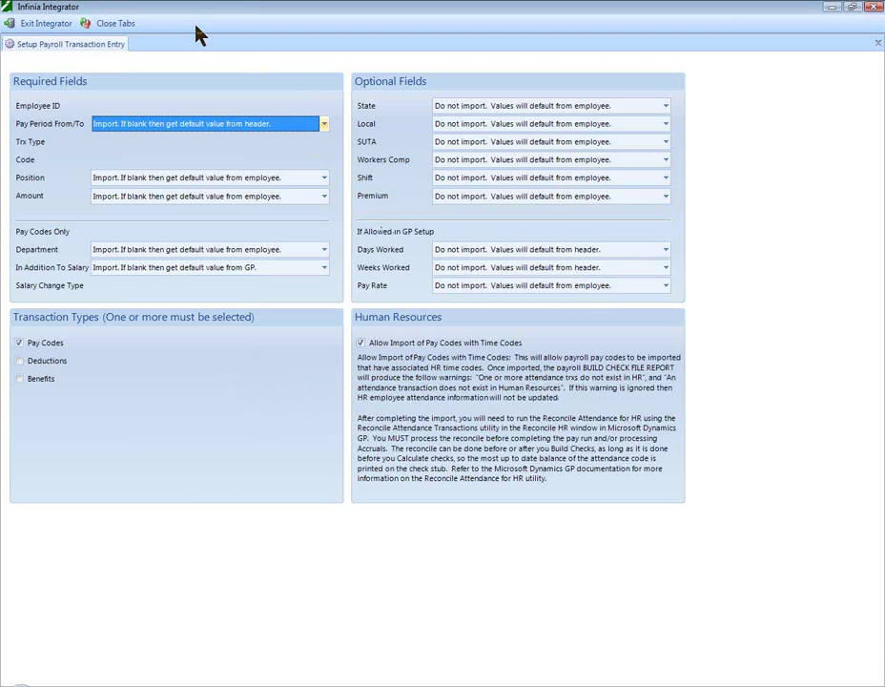
# Step: Open Payroll Transaction Entry for Fabrikam, Inc., batch INTEGRATOR PR, and copy its field names for Excel
pyautogui.click(115, 25)
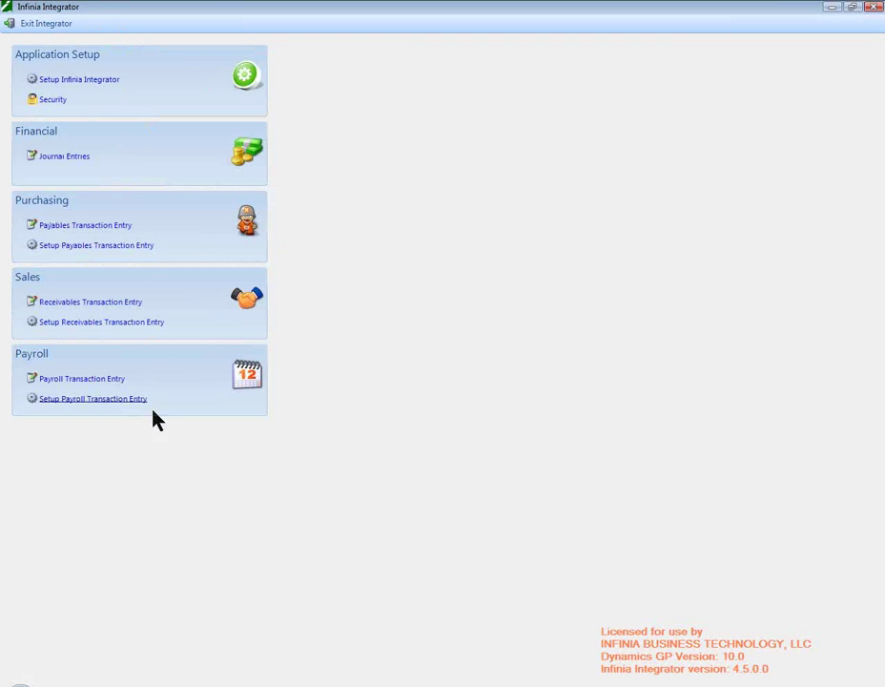
pyautogui.click(112, 380)
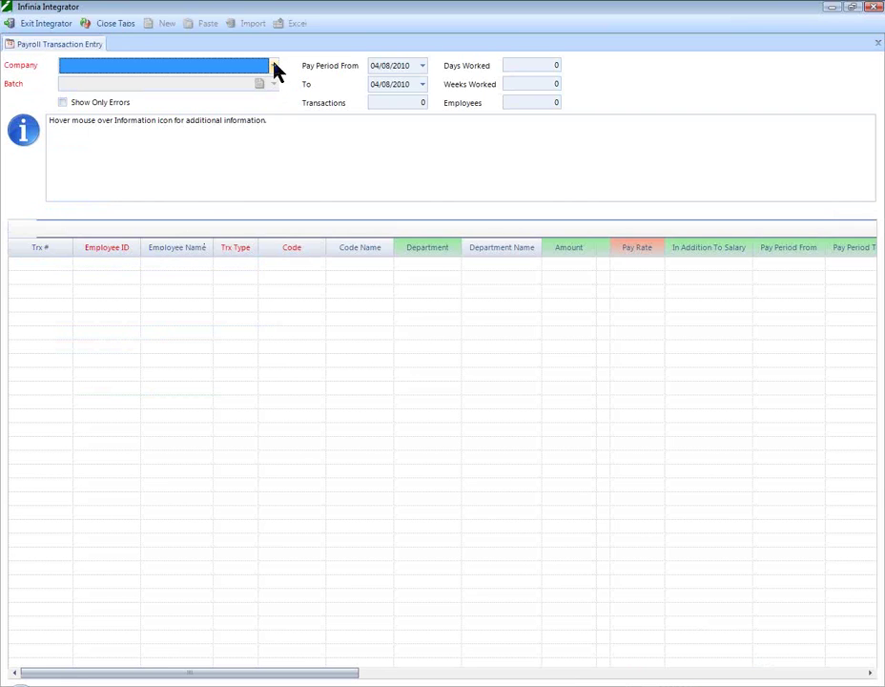
pyautogui.click(274, 66)
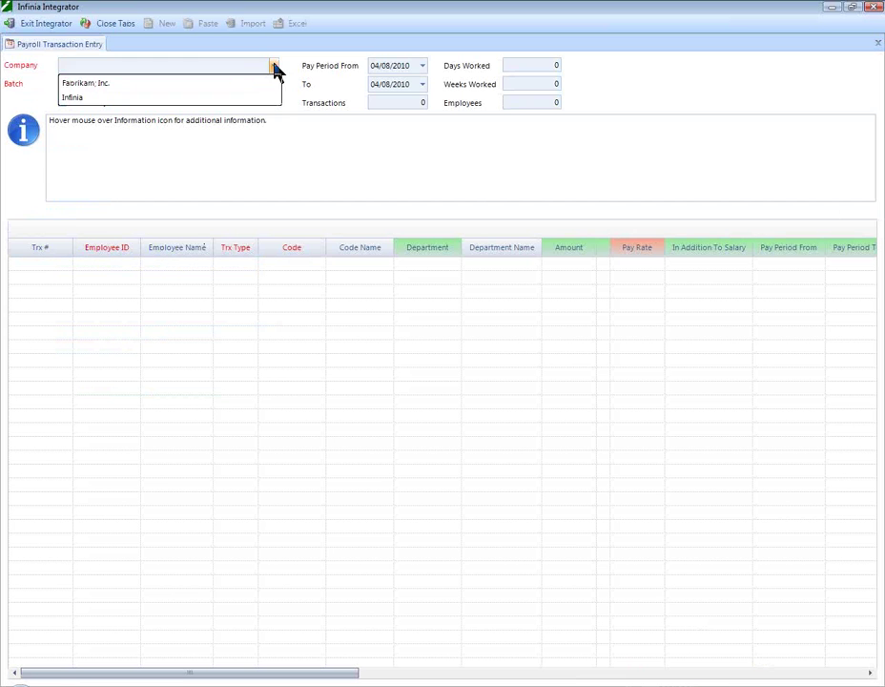
pyautogui.click(246, 86)
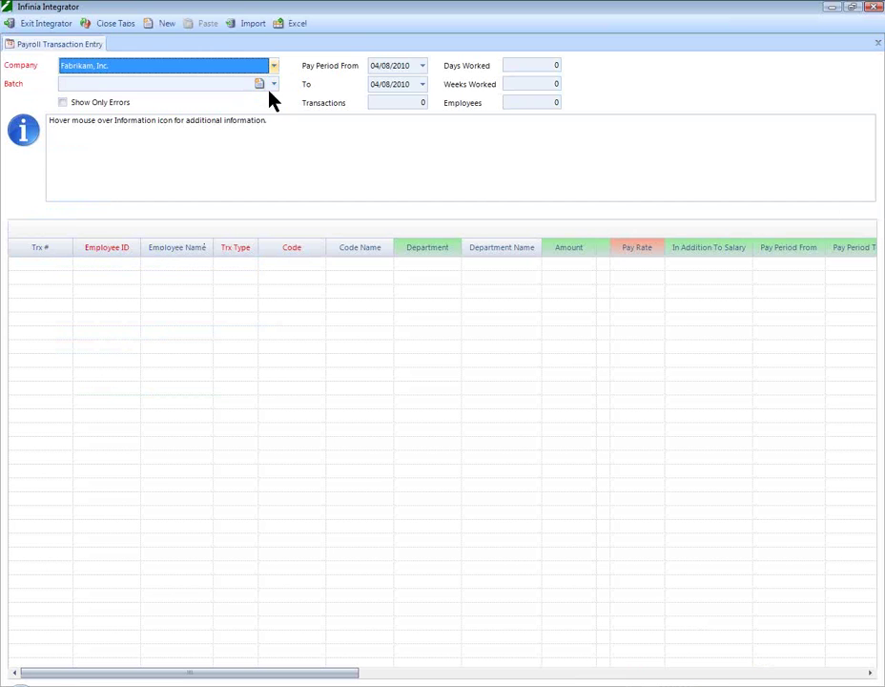
pyautogui.click(274, 85)
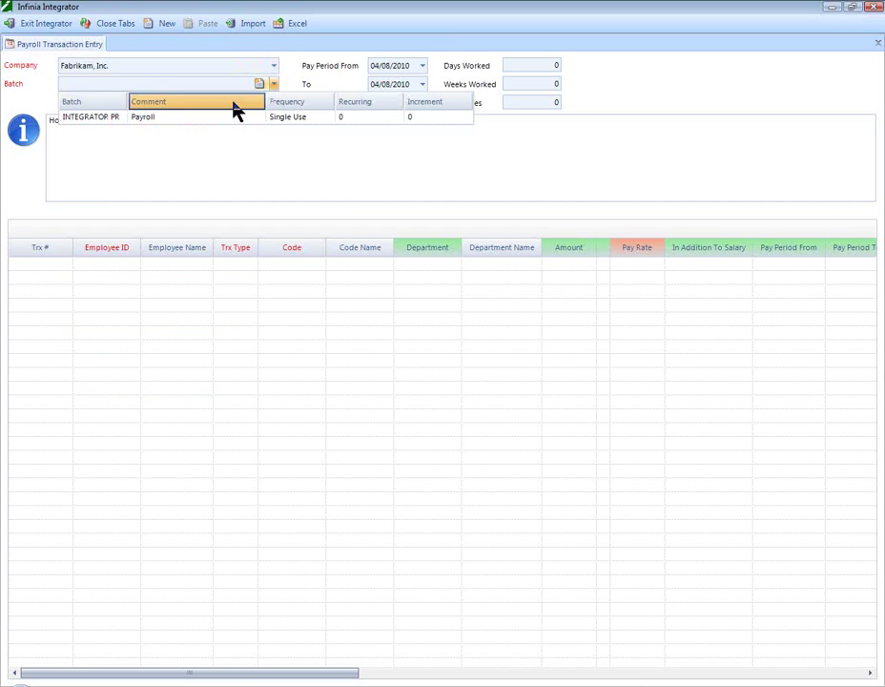
pyautogui.click(117, 121)
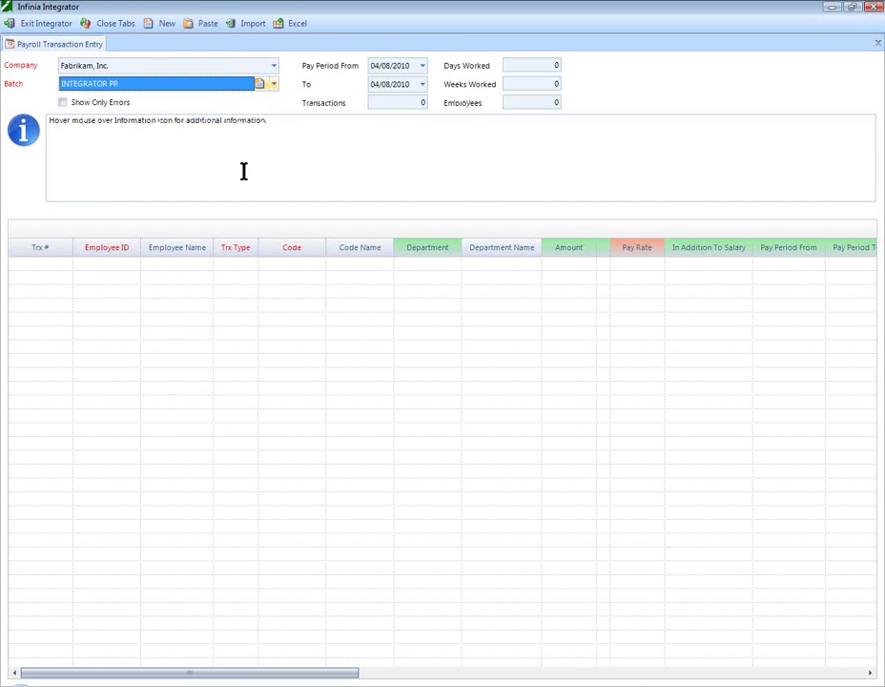
pyautogui.click(292, 36)
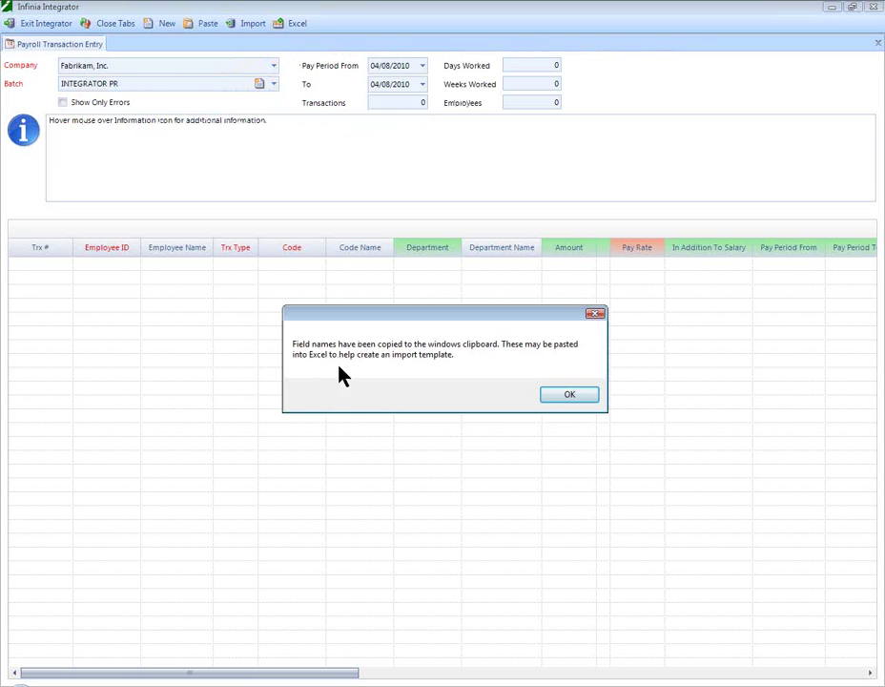
pyautogui.click(566, 396)
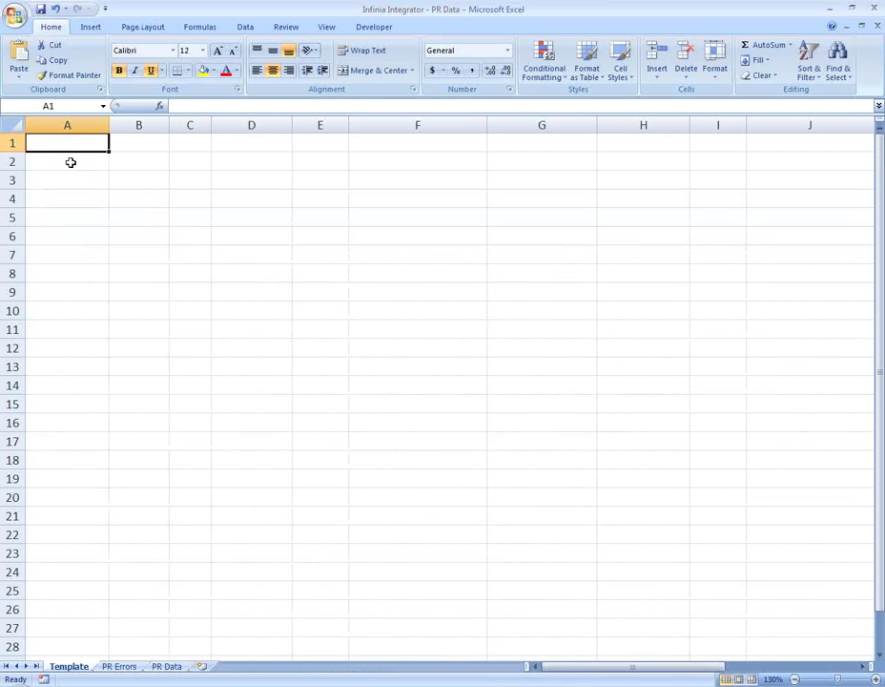
# Step: Paste the field headers into Template row 1 and copy the PR Errors transaction rows
pyautogui.rightClick(50, 146)
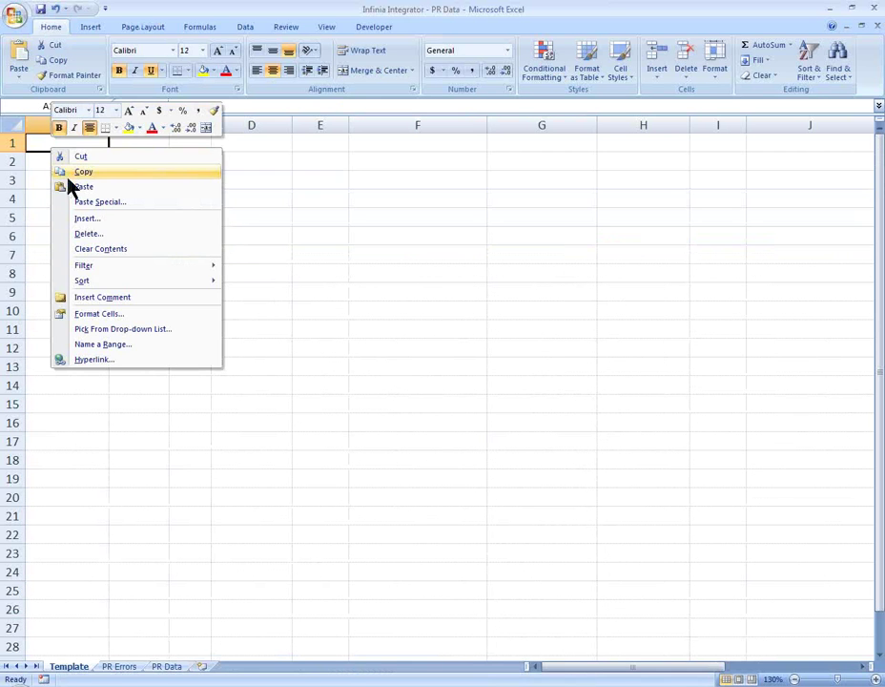
pyautogui.click(71, 187)
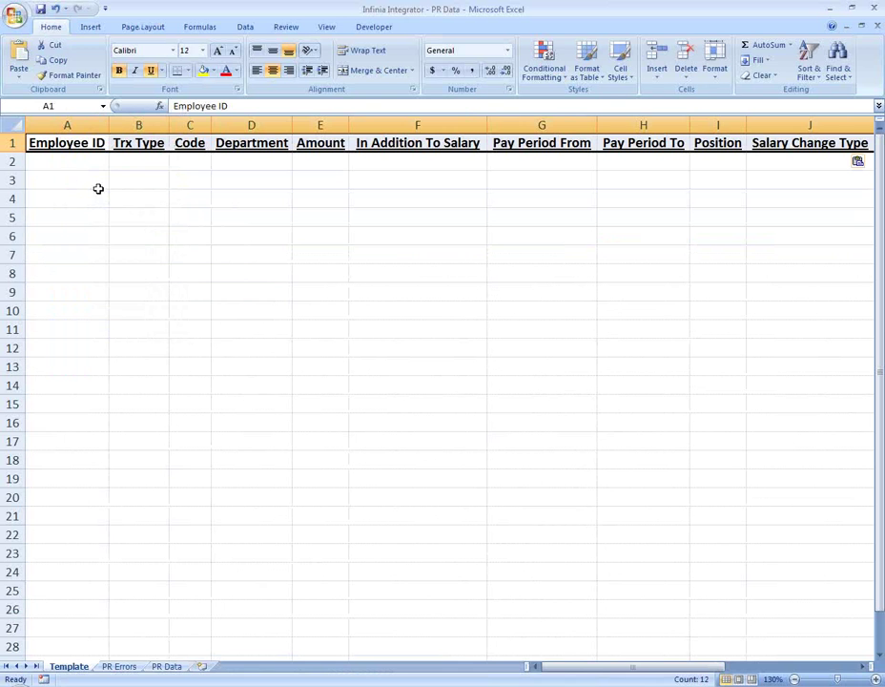
pyautogui.click(133, 669)
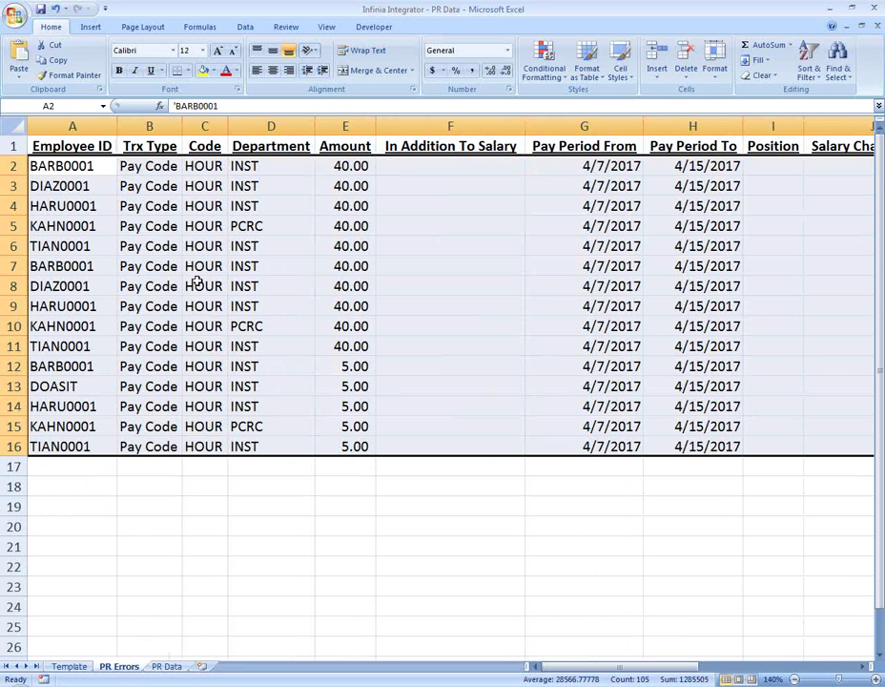
pyautogui.rightClick(201, 262)
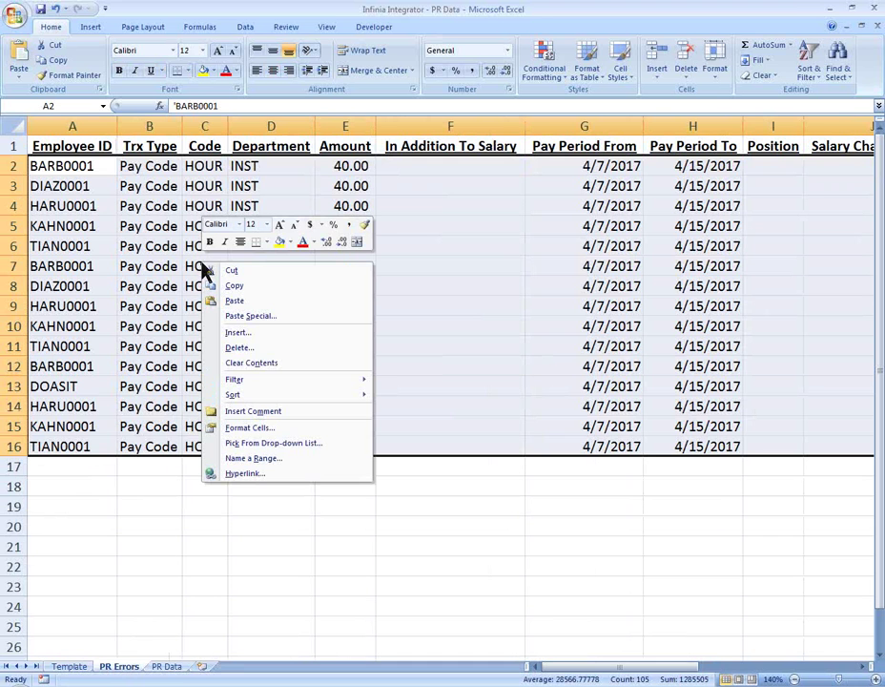
pyautogui.click(233, 285)
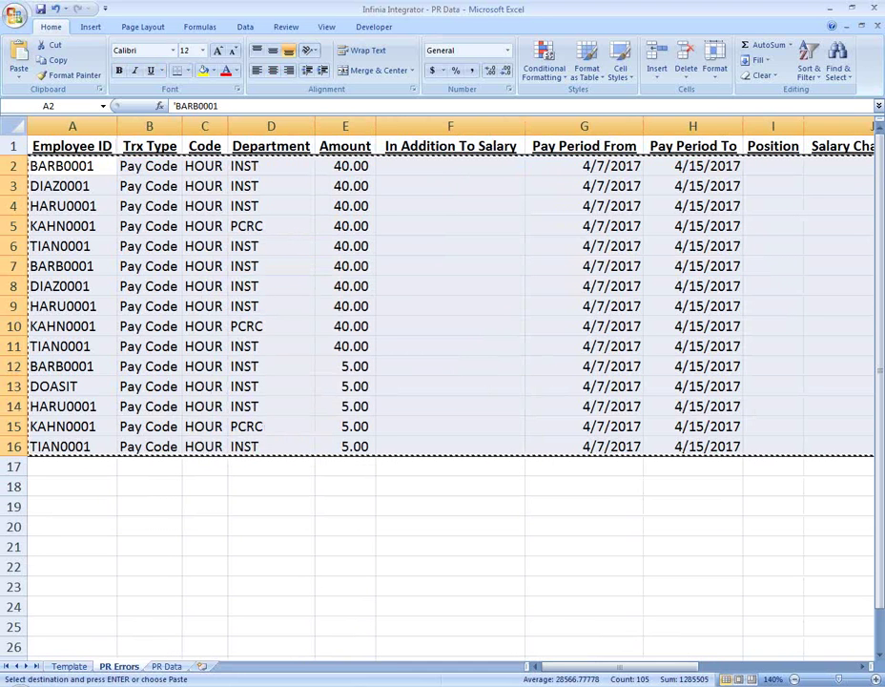
pyautogui.click(394, 686)
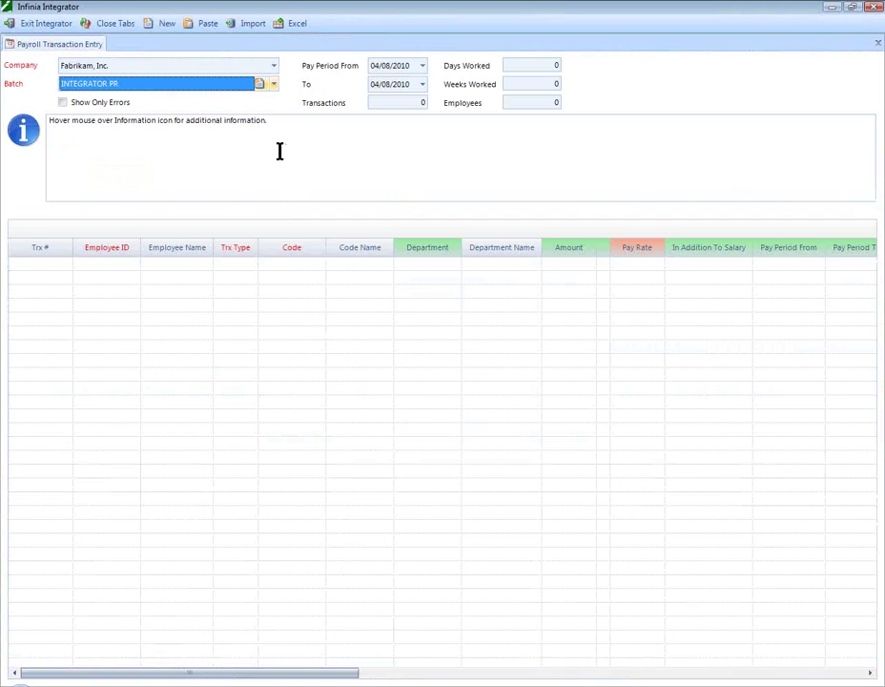
# Step: Paste the 15 transactions and inspect row 12's invalid employee ID DOASIT
pyautogui.click(204, 28)
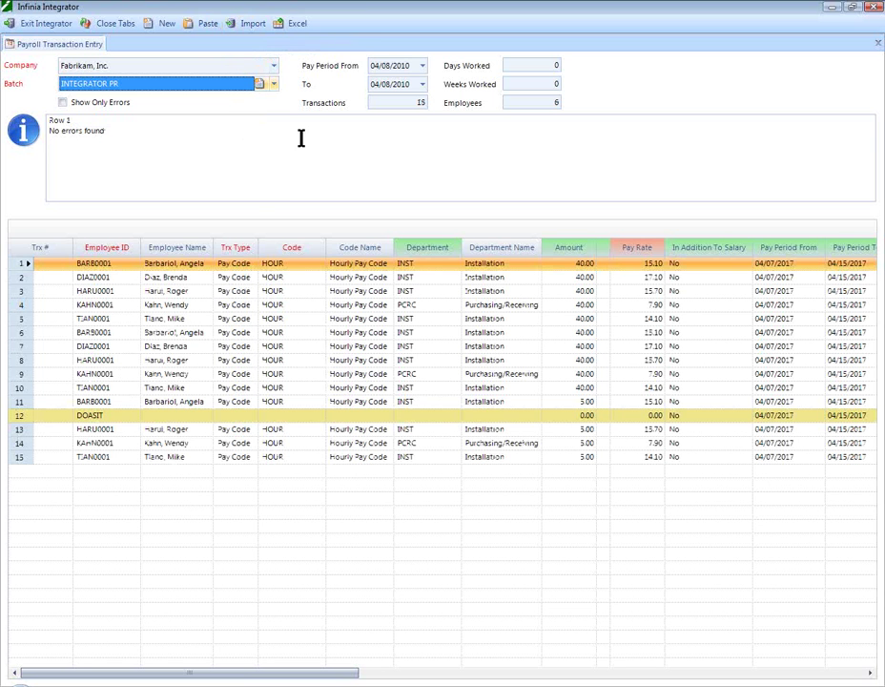
pyautogui.click(63, 102)
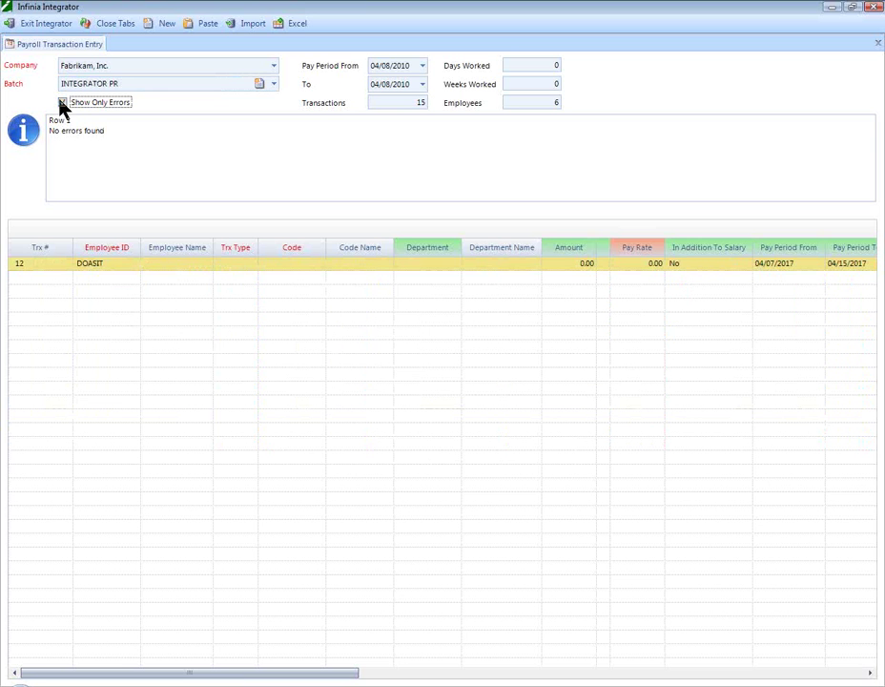
pyautogui.click(19, 266)
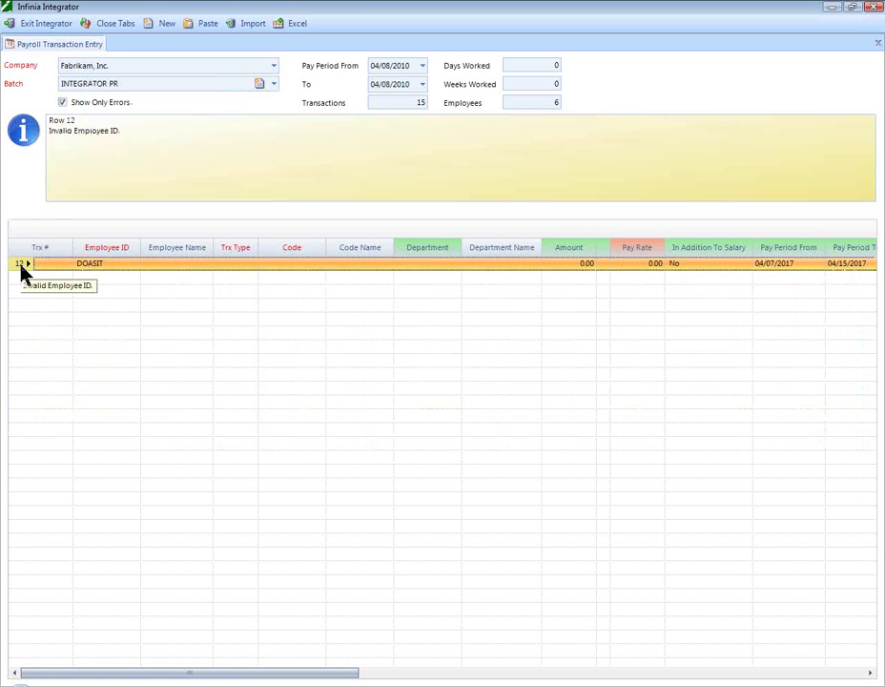
pyautogui.click(96, 107)
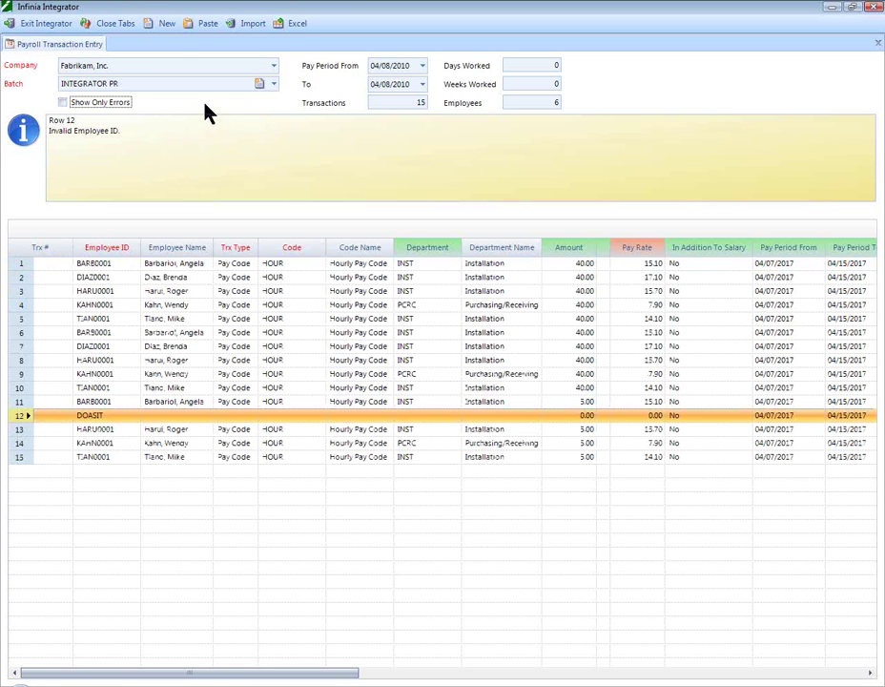
# Step: Clear the grid and copy the corrected PR Data rows, with DIAZ0001 replacing DOASIT
pyautogui.click(166, 23)
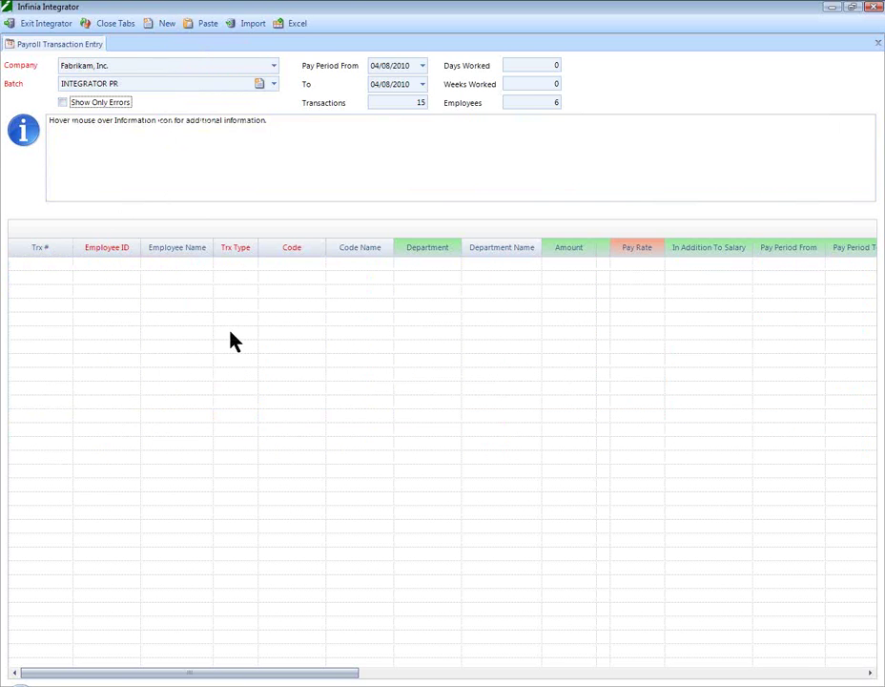
pyautogui.hotkey('alt', 'Tab')
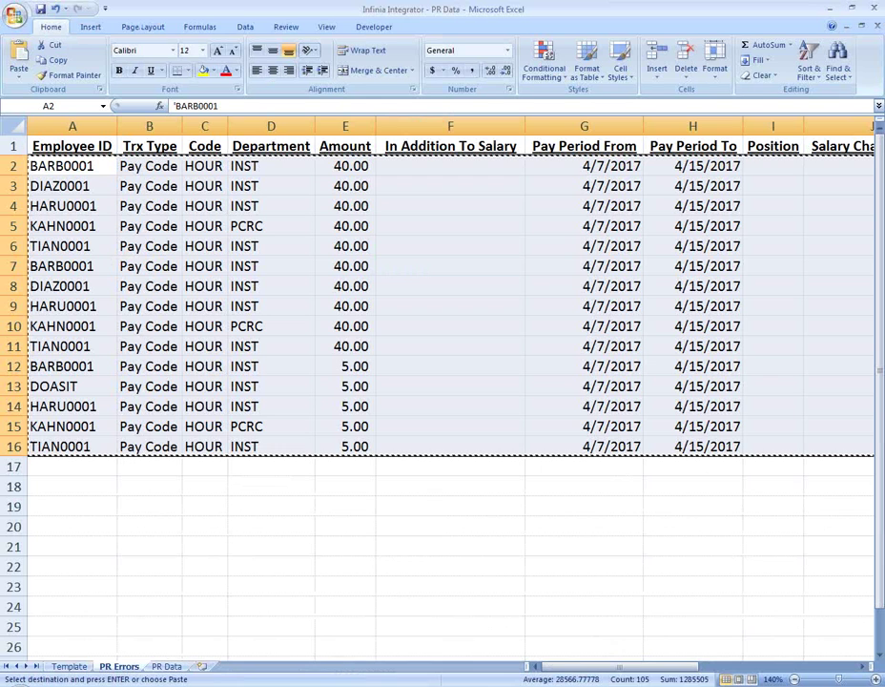
pyautogui.click(172, 668)
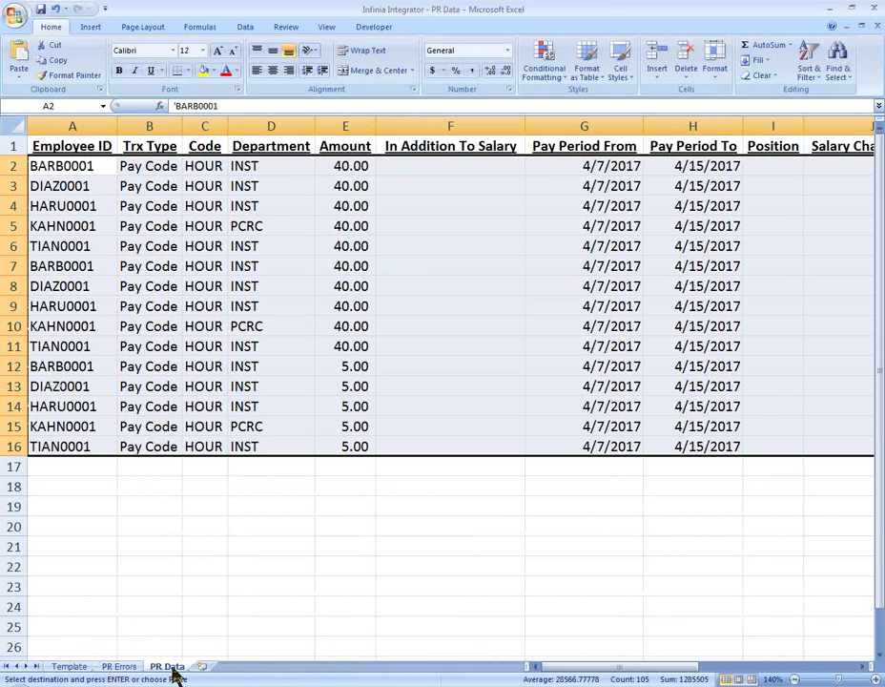
pyautogui.rightClick(188, 267)
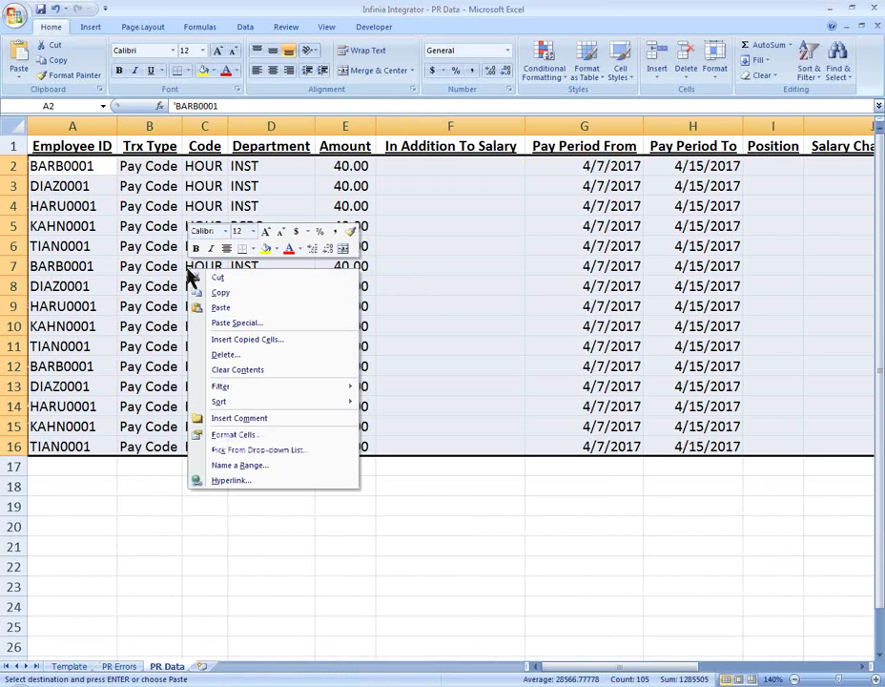
pyautogui.click(201, 293)
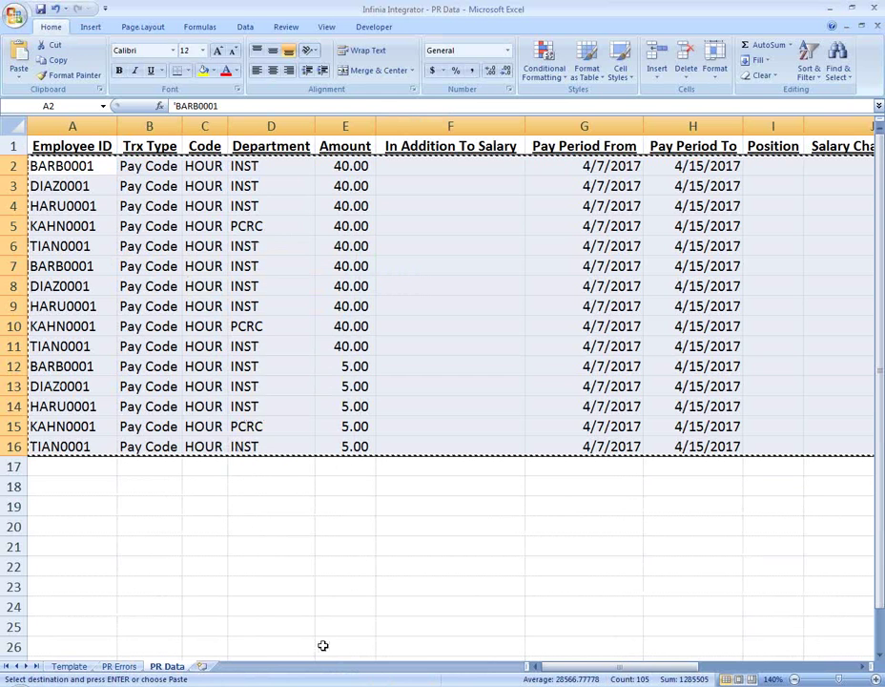
# Step: Paste the 15 corrected transactions and confirm none are flagged with errors
pyautogui.hotkey('alt', 'Tab')
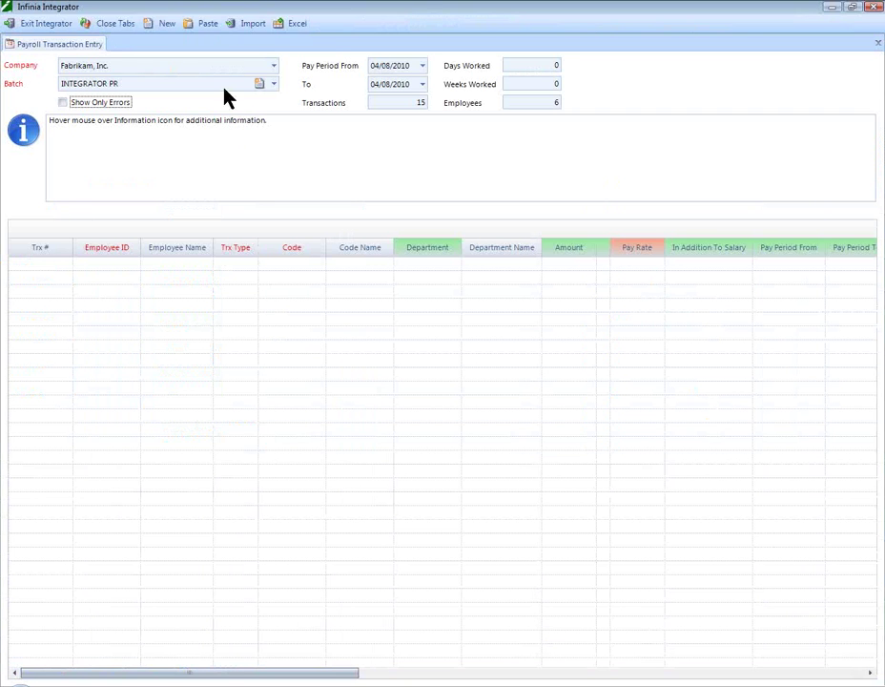
pyautogui.click(203, 27)
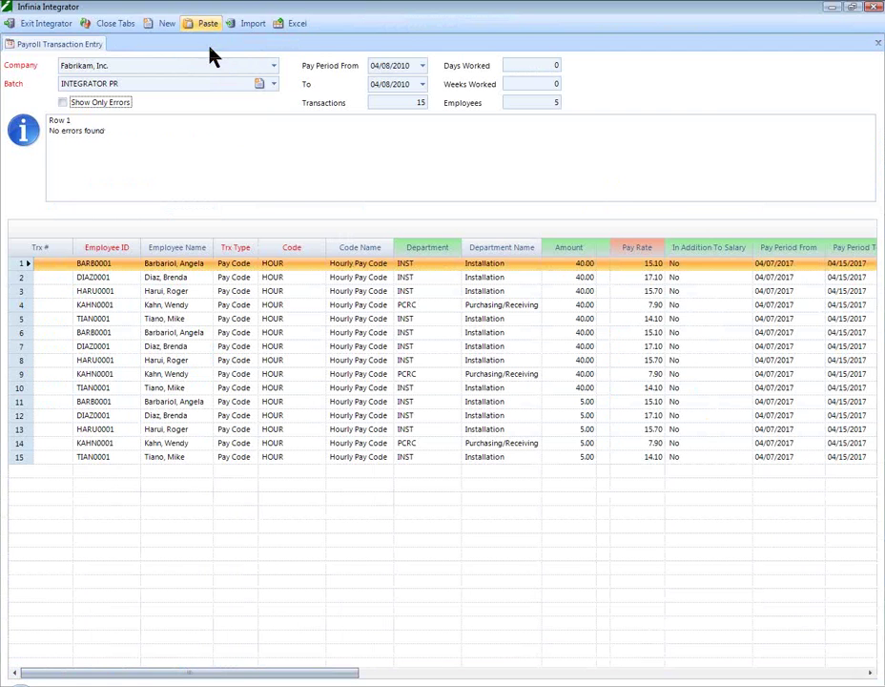
pyautogui.click(116, 104)
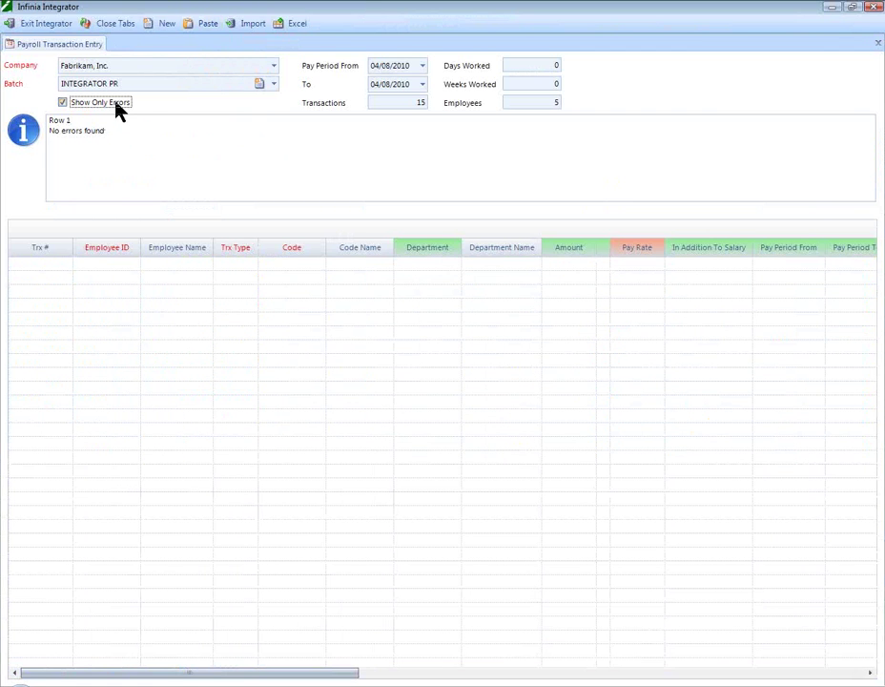
pyautogui.click(116, 104)
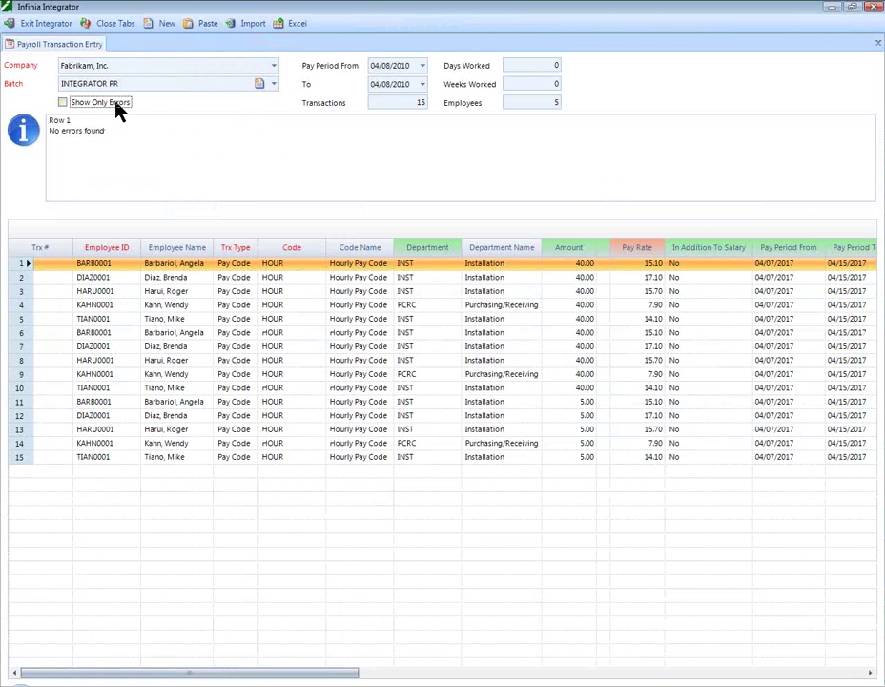
# Step: Import the transactions into Dynamics GP using Display report and import
pyautogui.click(250, 26)
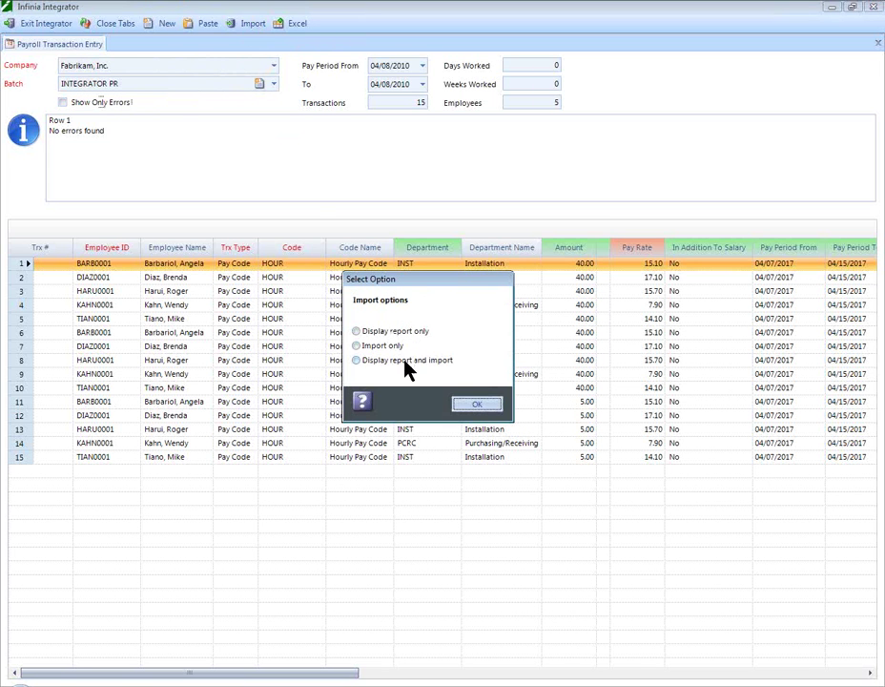
pyautogui.click(405, 362)
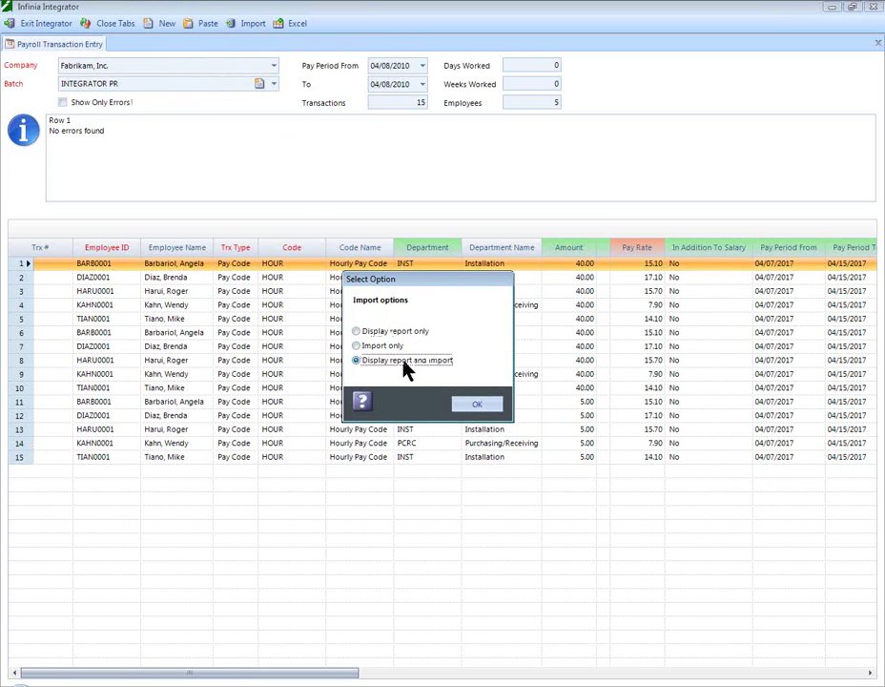
pyautogui.click(474, 405)
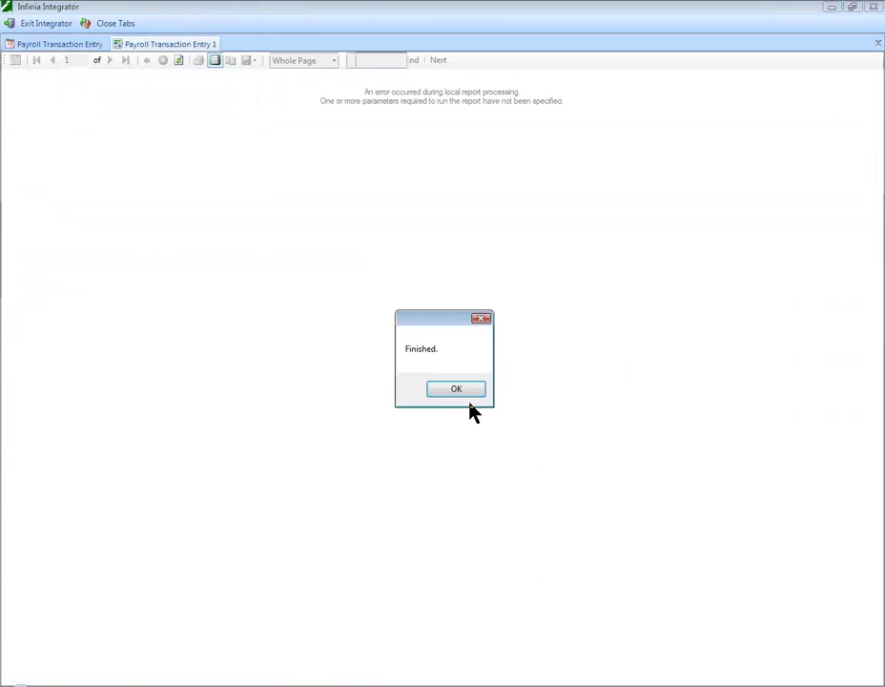
# Step: Review the four-page INTEGRATOR PR audit report at 200% zoom, then move to Dynamics GP
pyautogui.click(455, 391)
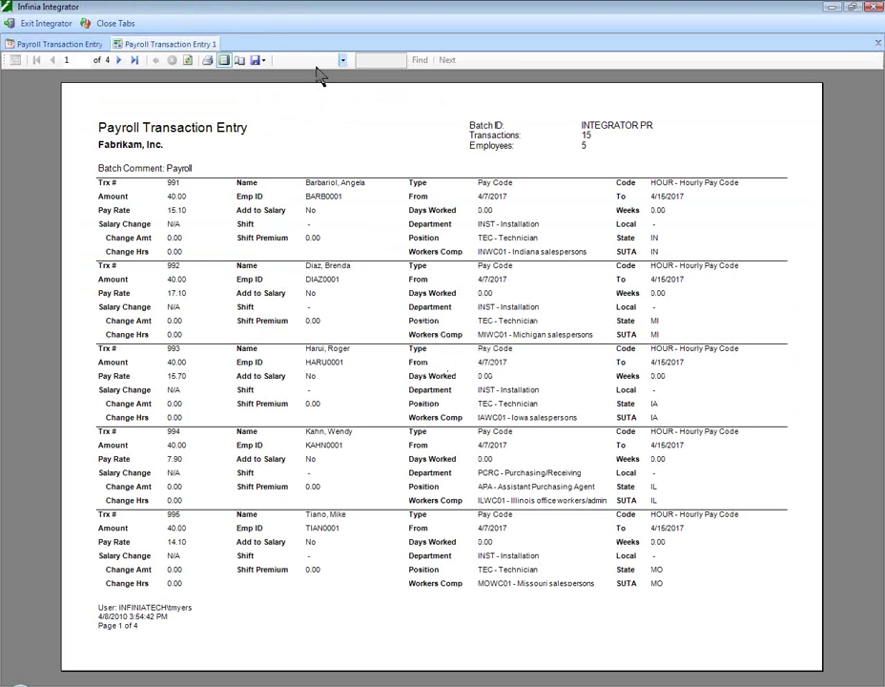
pyautogui.click(341, 61)
pyautogui.click(325, 103)
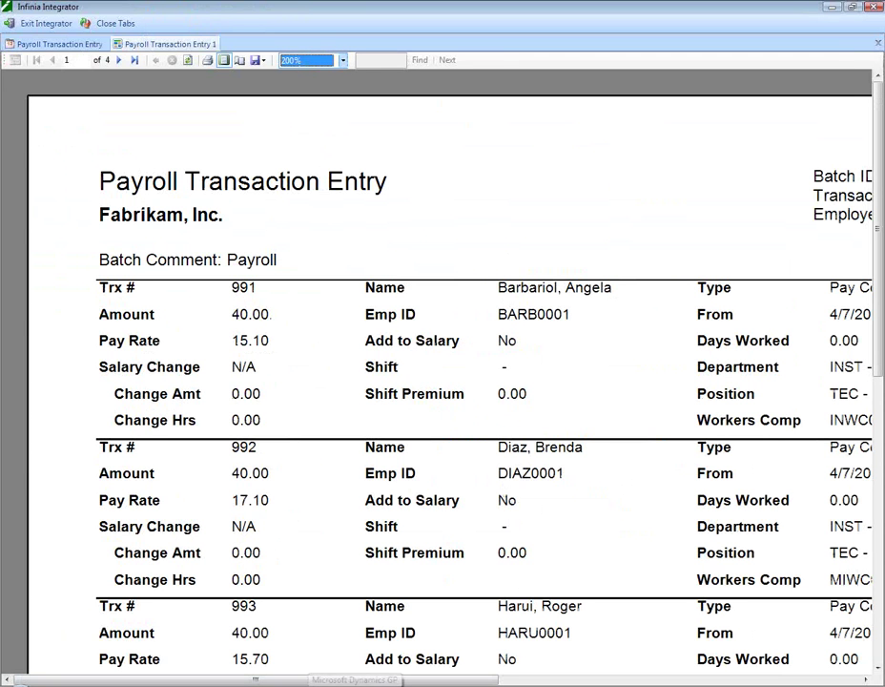
pyautogui.click(353, 679)
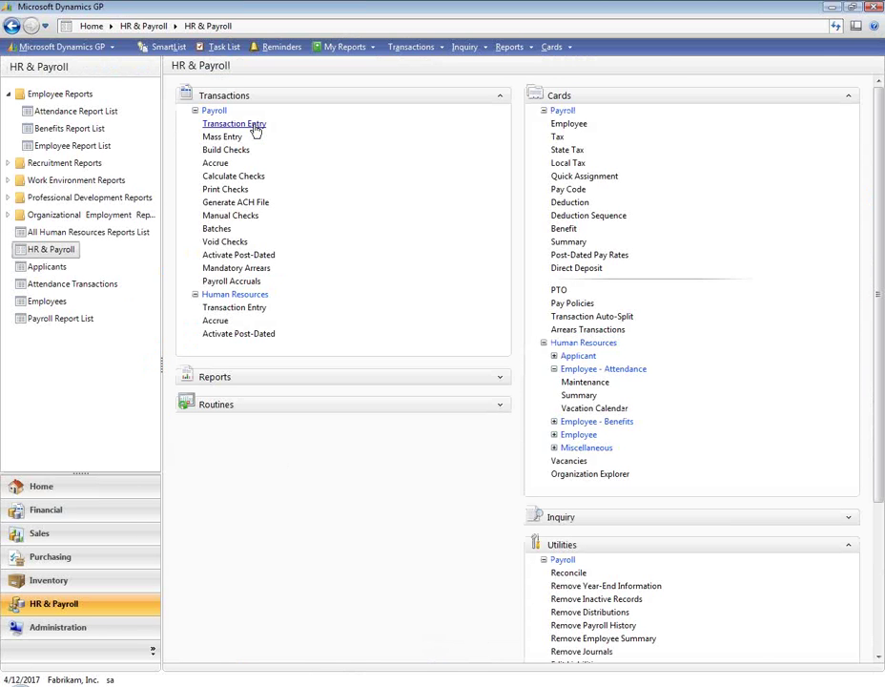
# Step: Load batch INTEGRATOR PR in Dynamics GP Payroll Transaction Entry to see its 15 transactions
pyautogui.click(254, 126)
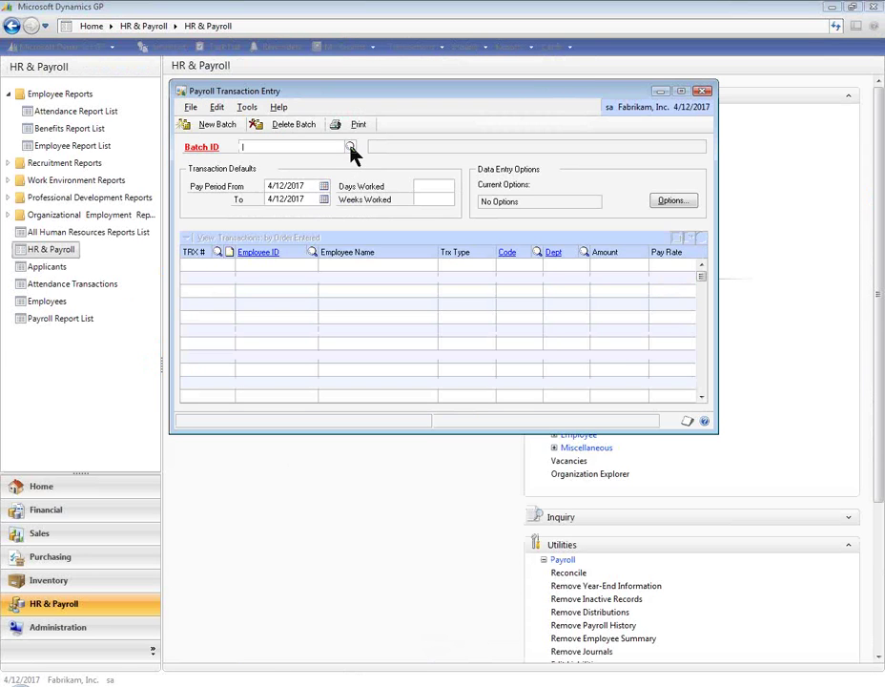
pyautogui.click(350, 145)
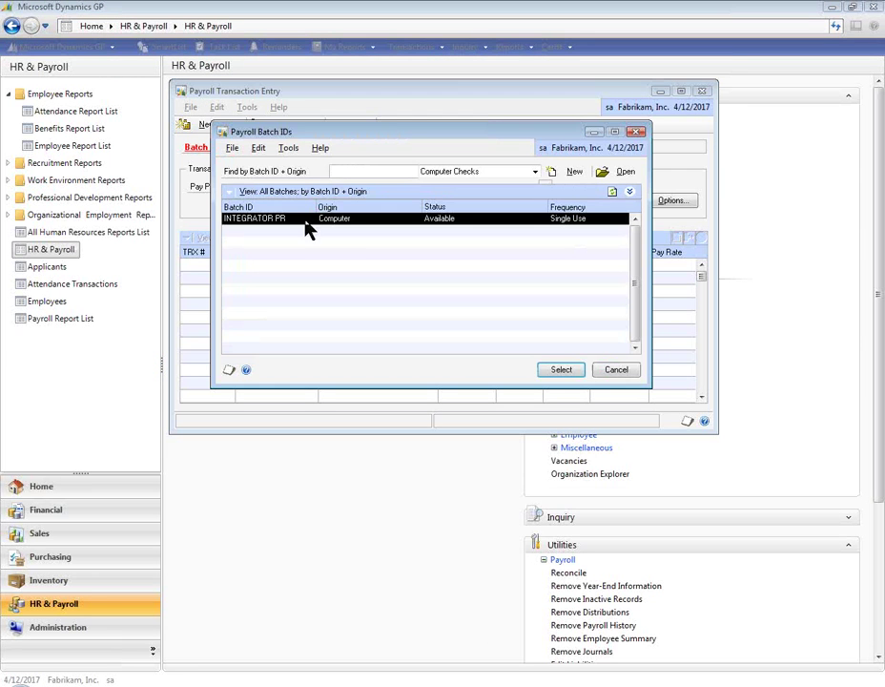
pyautogui.click(557, 370)
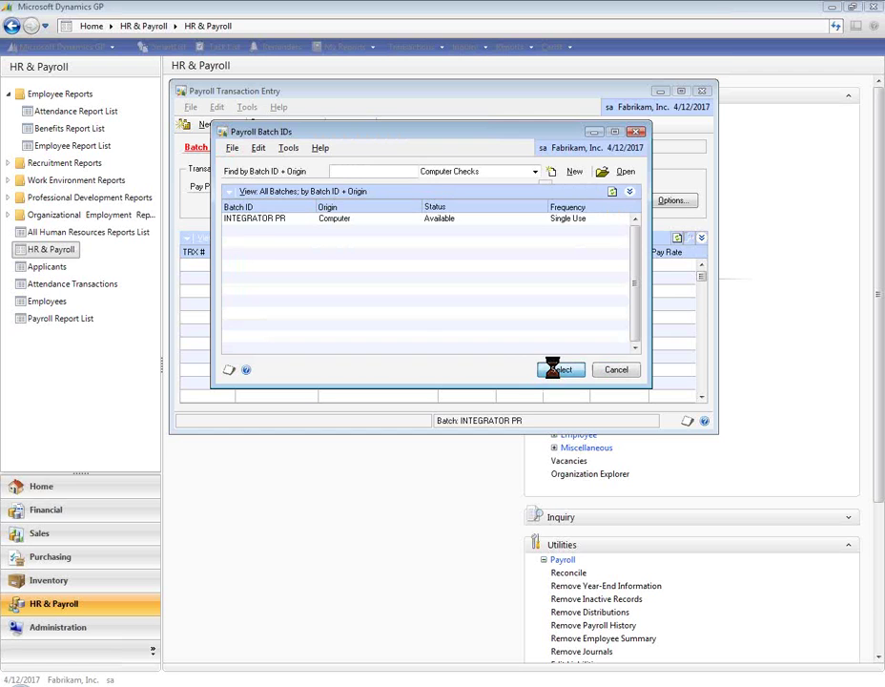